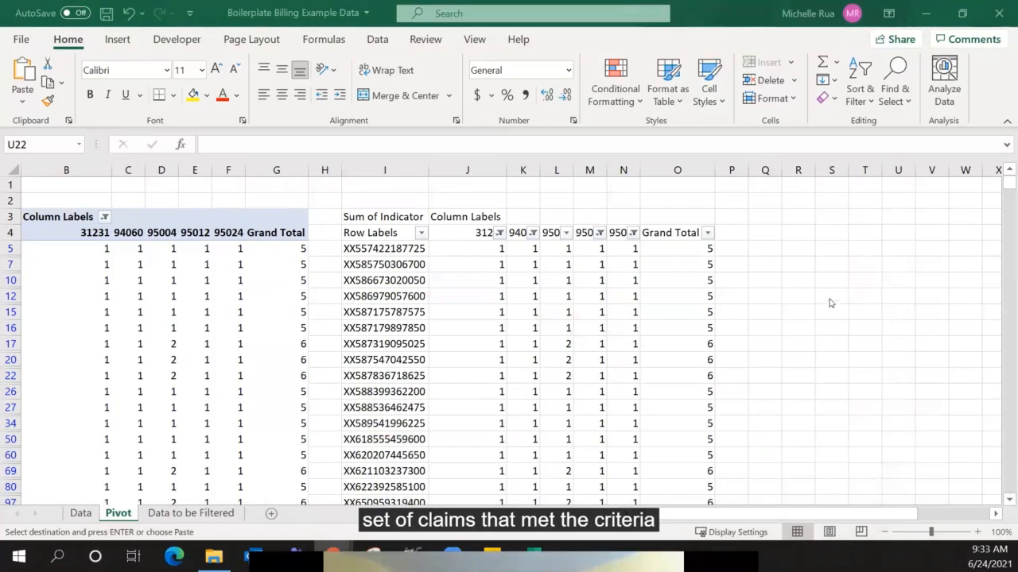
# Step: Select all visible claim IDs in column I of the Pivot sheet, from row 5 through row 133
pyautogui.scroll(-1, 820, 300)
pyautogui.moveTo(385, 200); pyautogui.dragTo(437, 478)
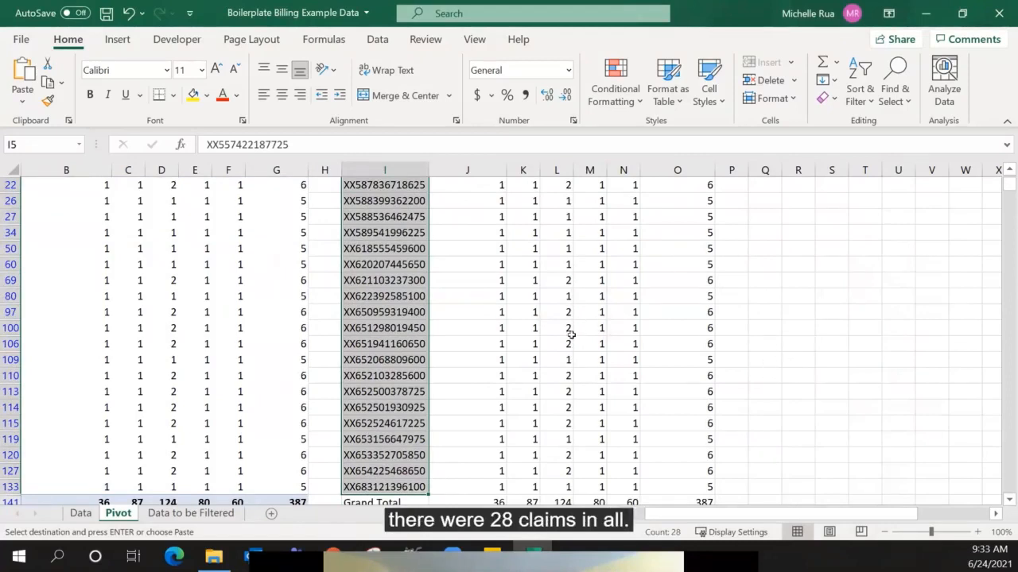
pyautogui.scroll(5, 578, 330)
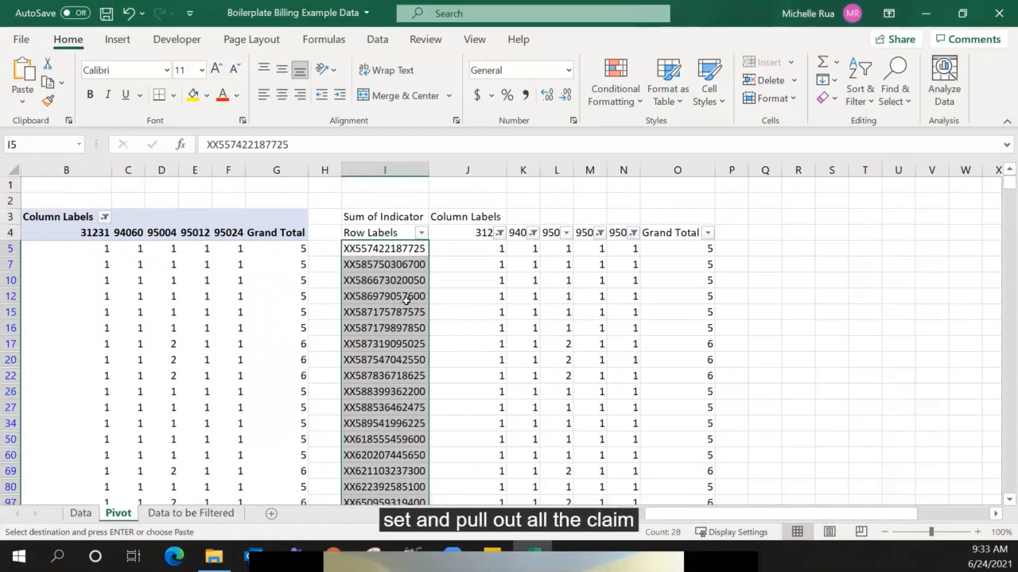
# Step: Check how many data rows the Data to be Filtered sheet holds by selecting column A from A2 down
pyautogui.click(203, 515)
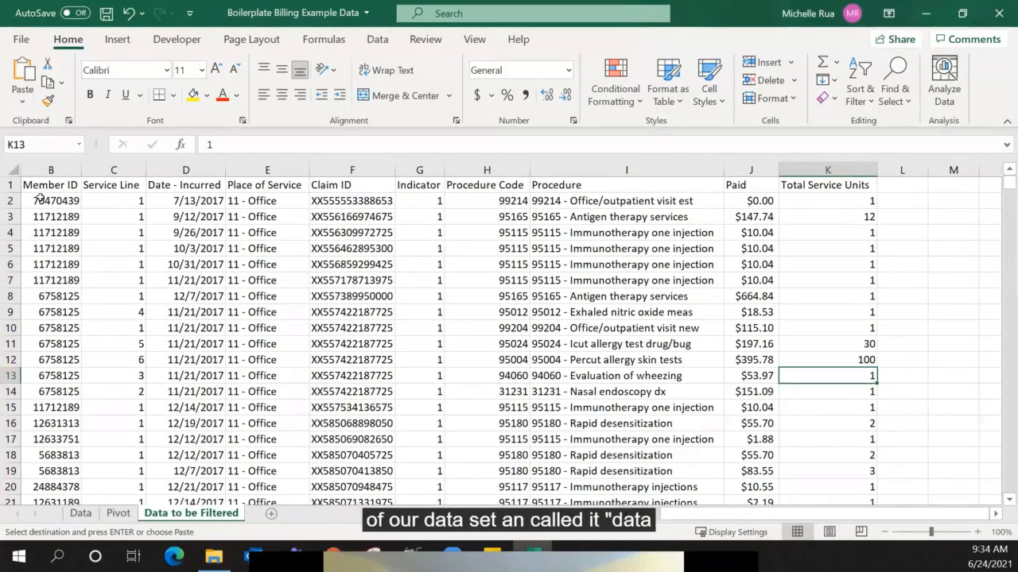
pyautogui.hscroll(-3, 27, 192)
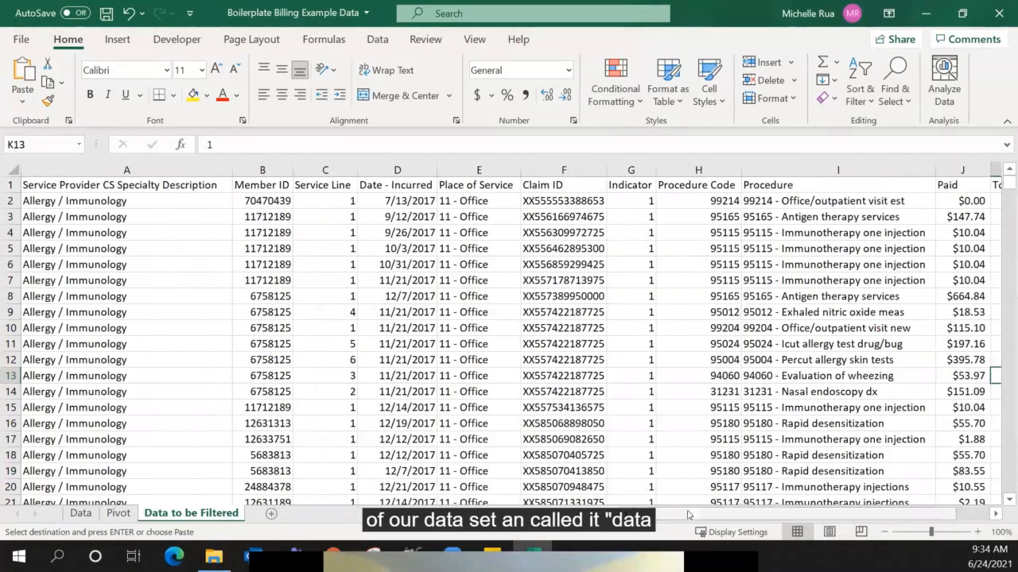
pyautogui.click(60, 188)
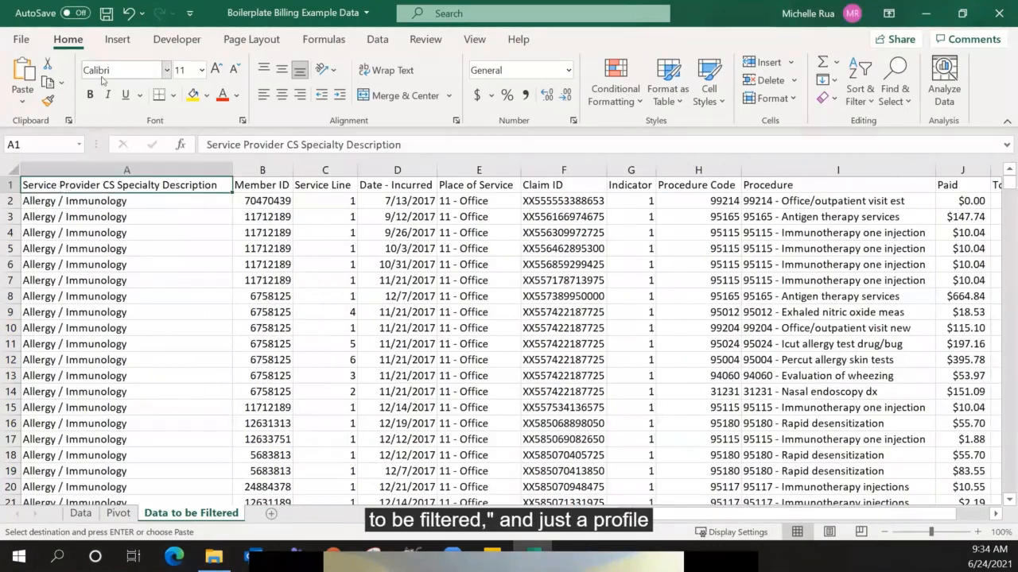
pyautogui.press('Down')
pyautogui.hotkey('ctrl', 'shift', 'Down')
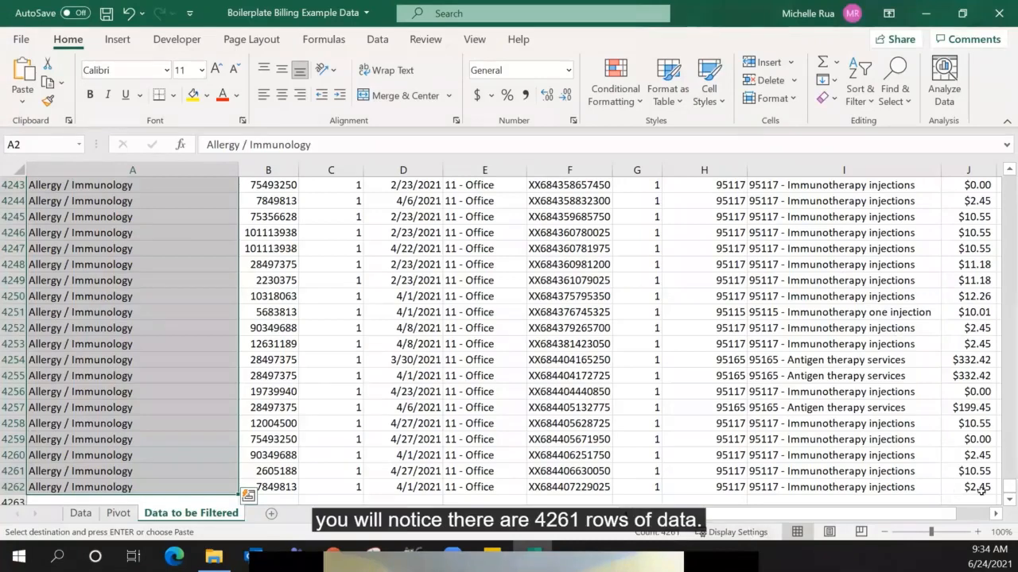
pyautogui.moveTo(1010, 486); pyautogui.dragTo(1009, 173)
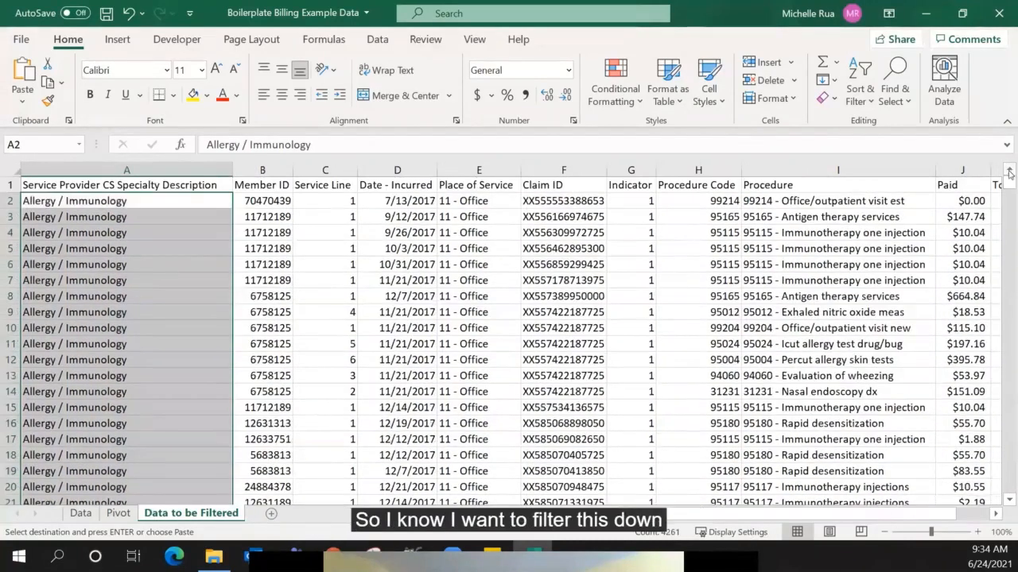
# Step: Insert 30 blank rows above the header row of the Data to be Filtered sheet
pyautogui.click(128, 183)
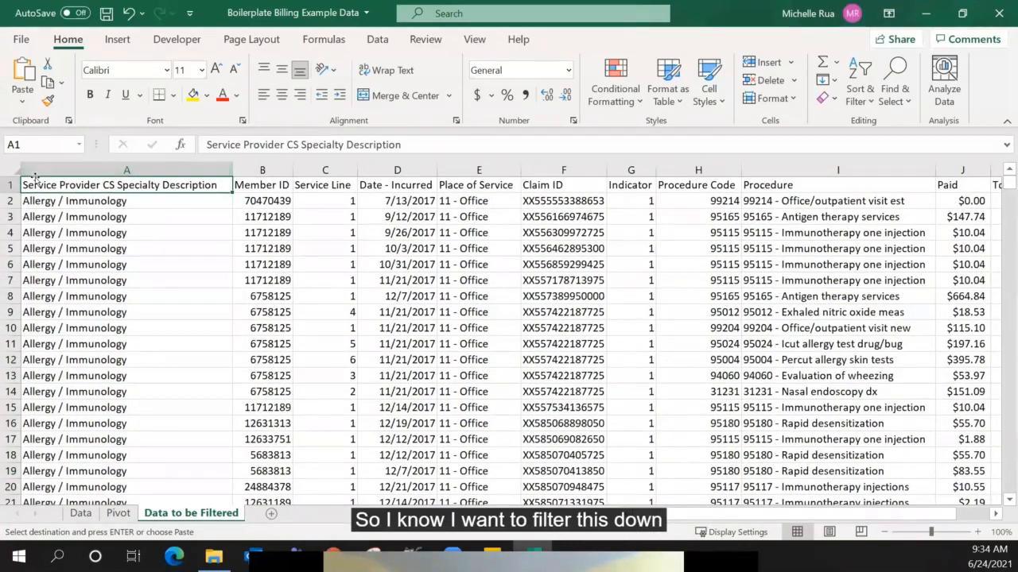
pyautogui.moveTo(11, 184)
pyautogui.mouseDown()
pyautogui.moveTo(7, 507)
pyautogui.moveTo(8, 483)
pyautogui.mouseUp()
pyautogui.rightClick(8, 483)
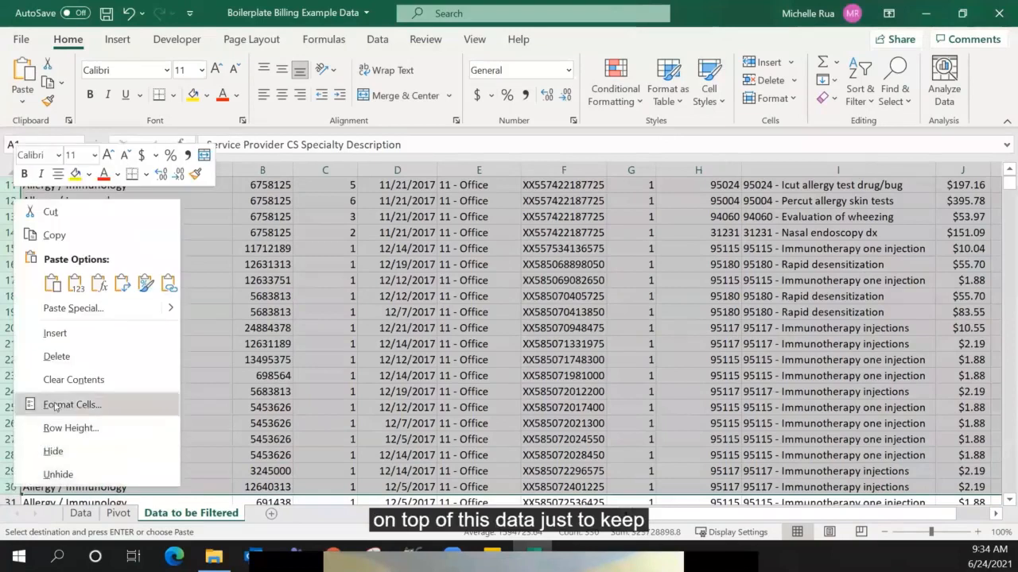
pyautogui.click(71, 335)
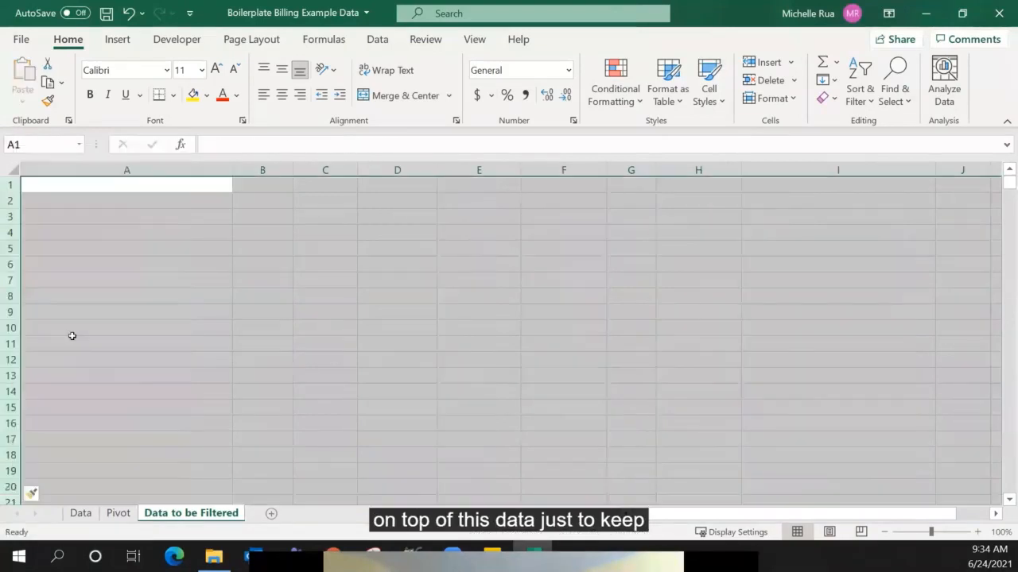
pyautogui.click(322, 278)
# Step: Copy the selected claim IDs from the Pivot sheet into the Data to be Filtered sheet, starting at A2
pyautogui.click(117, 512)
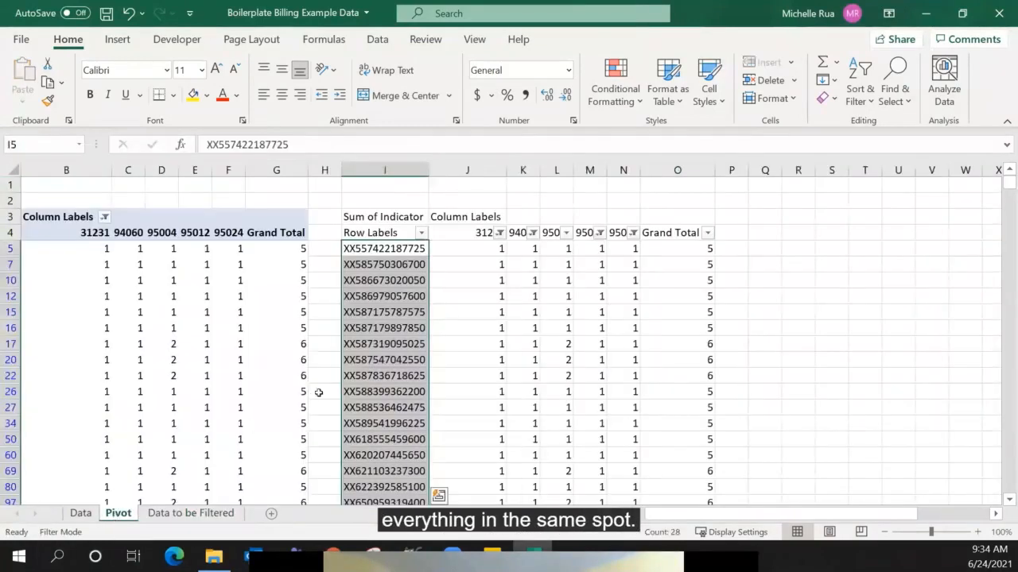
pyautogui.scroll(-1, 399, 282)
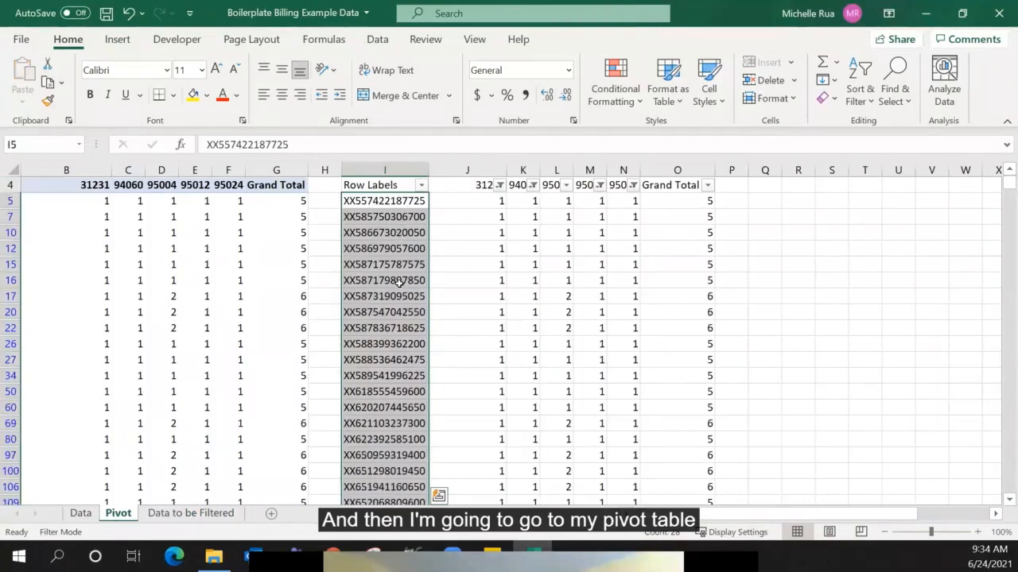
pyautogui.hotkey('ctrl', 'c')
pyautogui.scroll(-5, 397, 290)
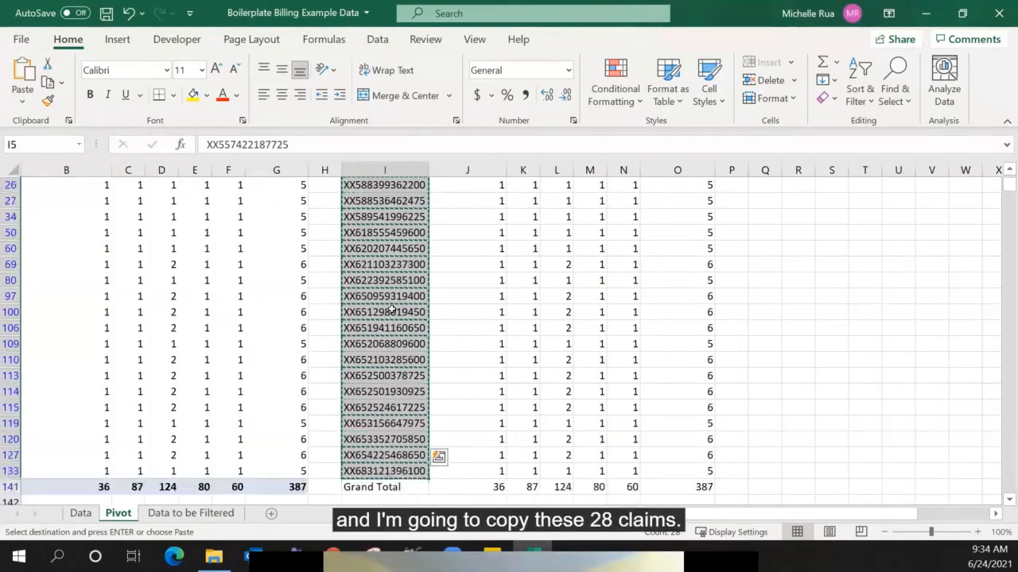
pyautogui.click(190, 513)
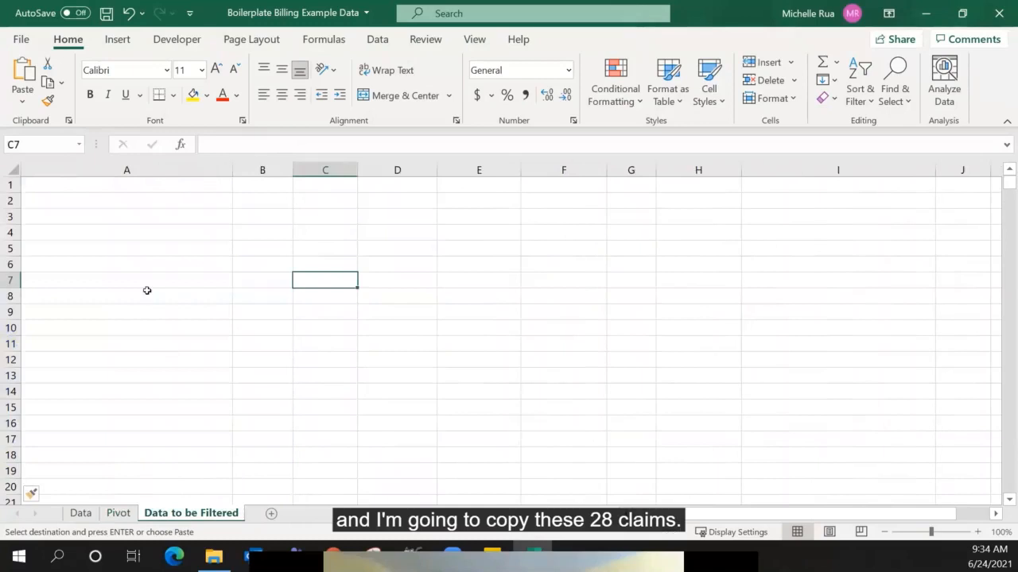
pyautogui.click(111, 199)
pyautogui.hotkey('ctrl', 'v')
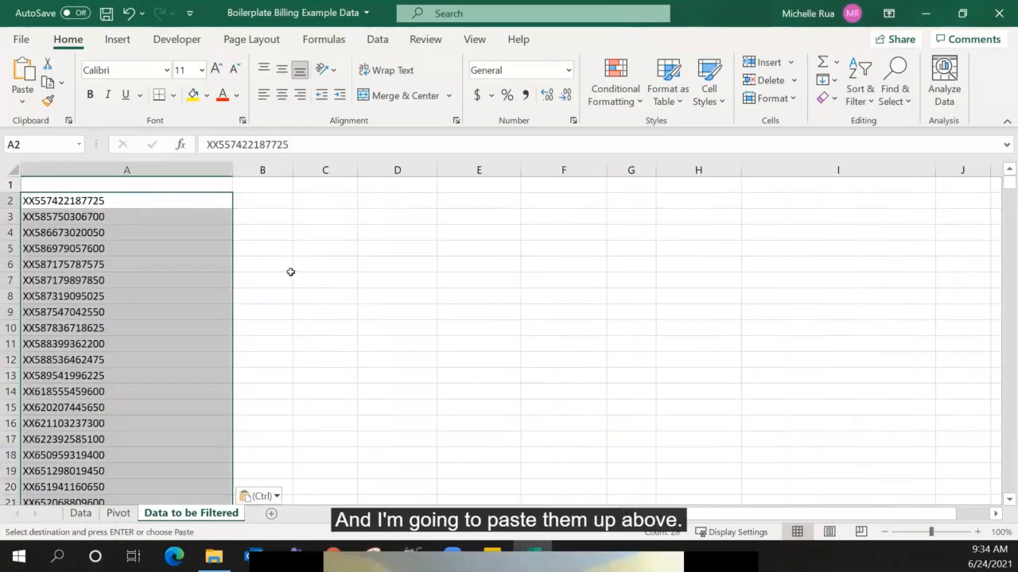
# Step: Copy the Claim ID header from F31 of the data table into A1 above the pasted claim list
pyautogui.scroll(-6, 241, 268)
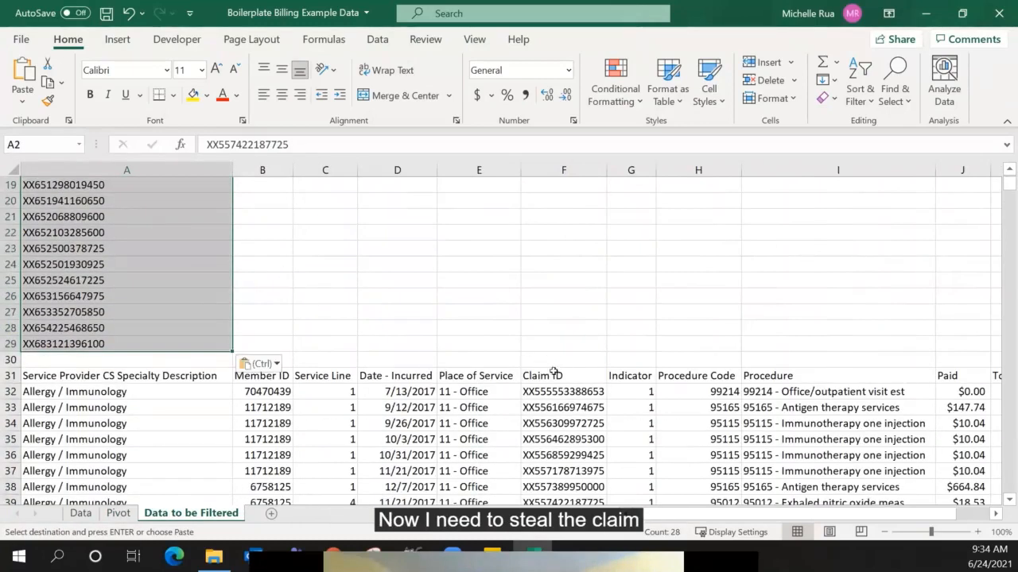
pyautogui.click(553, 374)
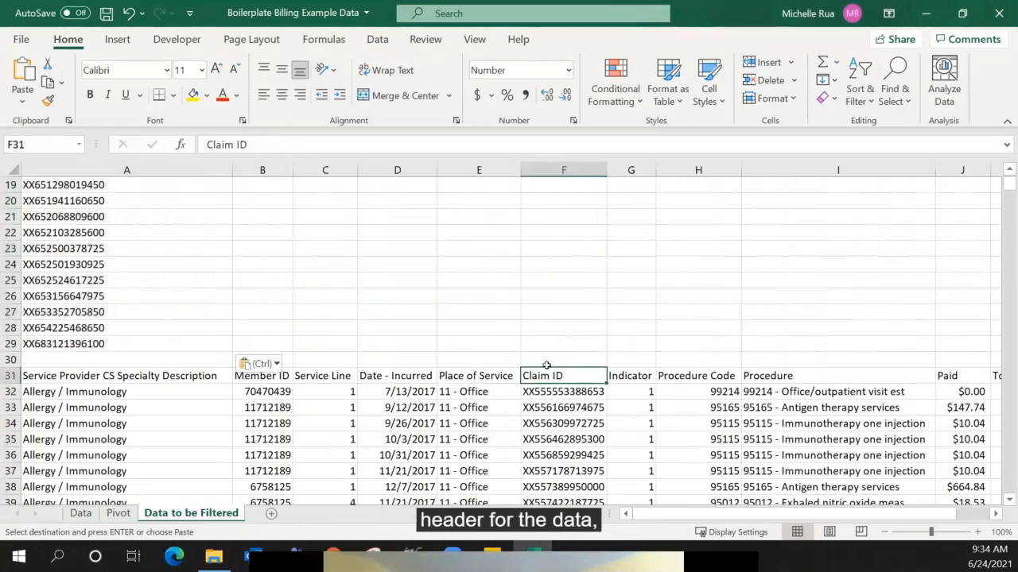
pyautogui.hotkey('ctrl', 'c')
pyautogui.scroll(6, 549, 378)
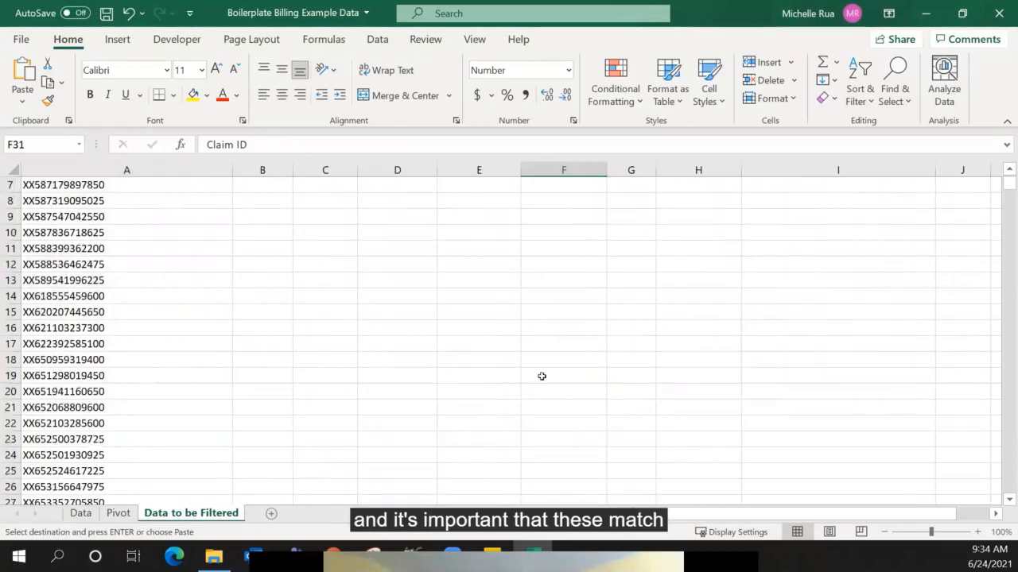
pyautogui.click(74, 185)
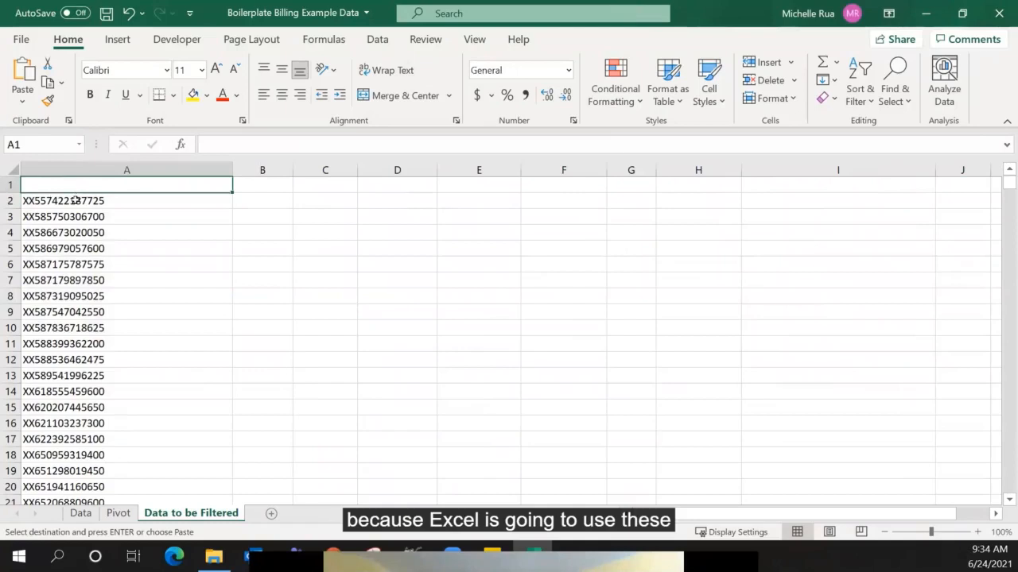
pyautogui.hotkey('ctrl', 'v')
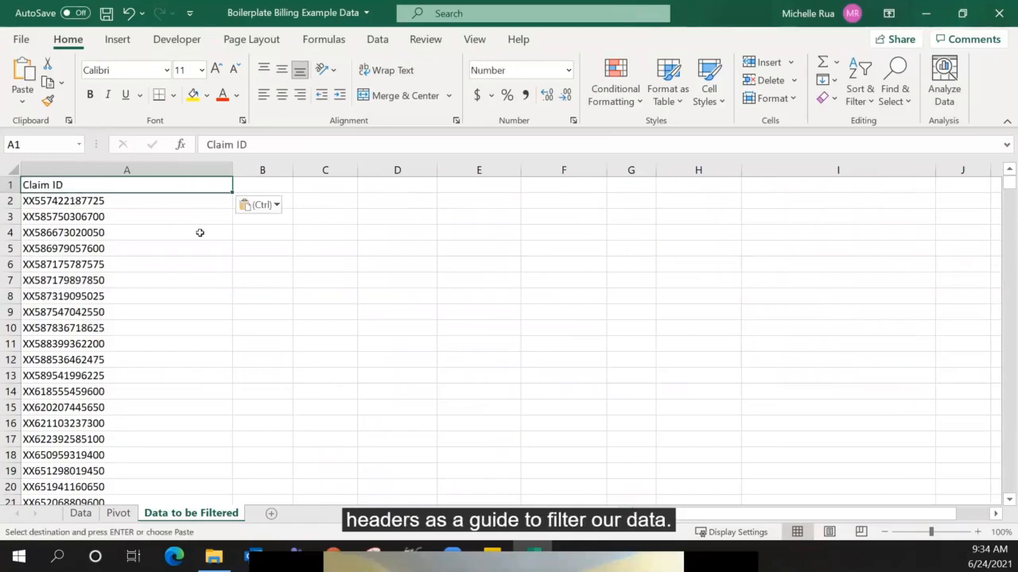
# Step: Compare the header in A1 with the data table's Claim ID header in F31 and end copy mode
pyautogui.click(182, 276)
pyautogui.click(161, 189)
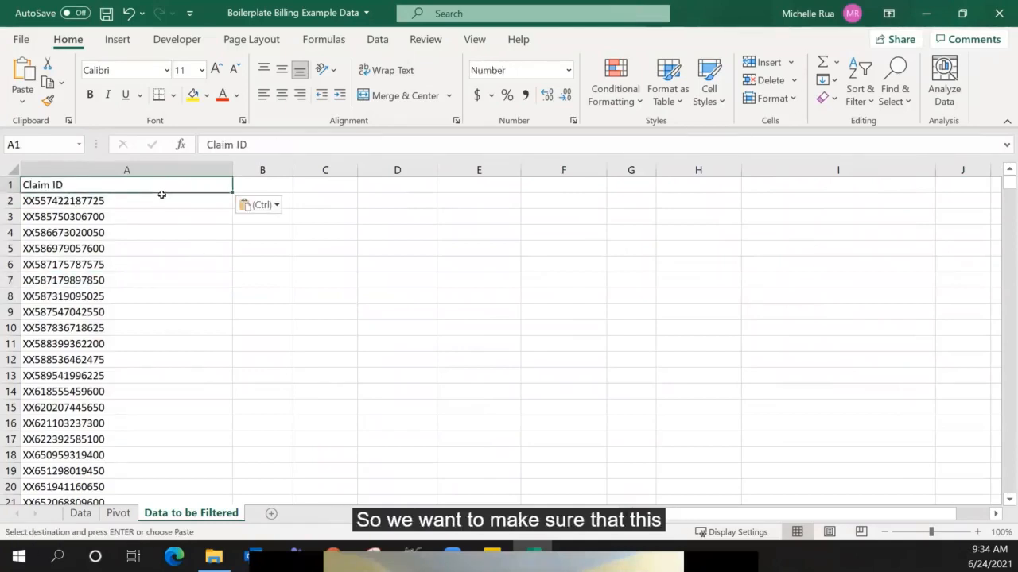
pyautogui.scroll(-5, 161, 195)
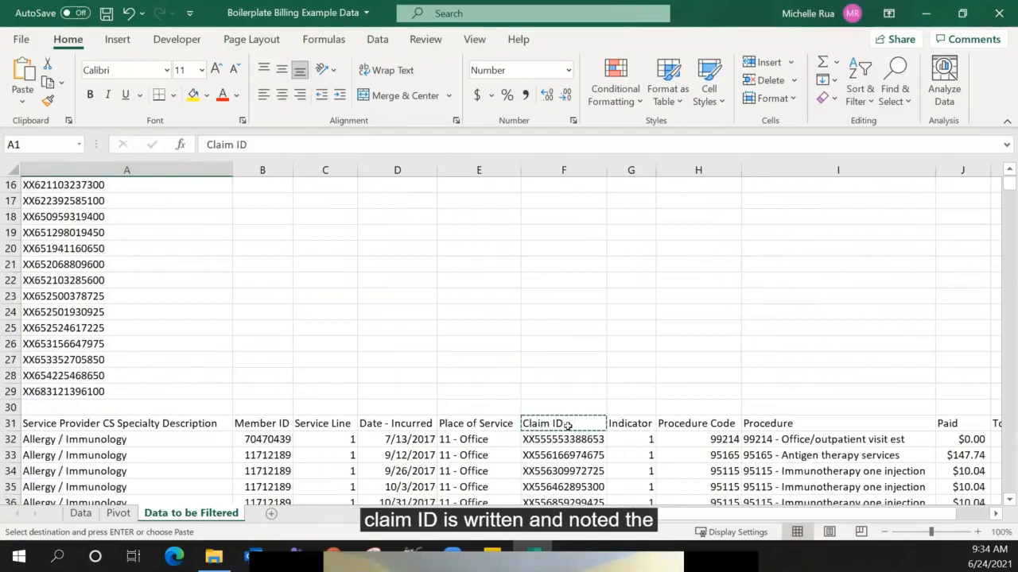
pyautogui.press('Return')
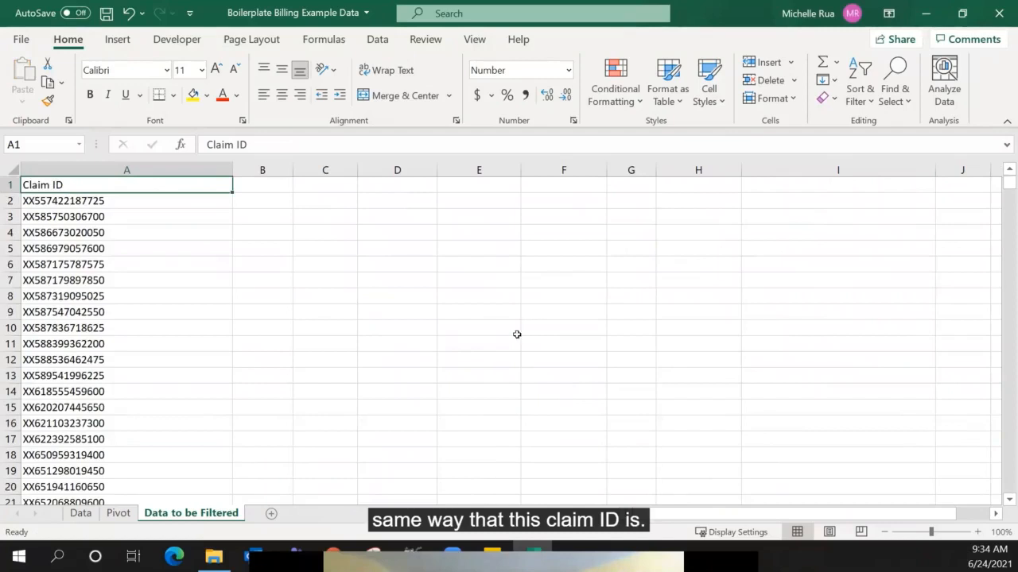
pyautogui.click(446, 322)
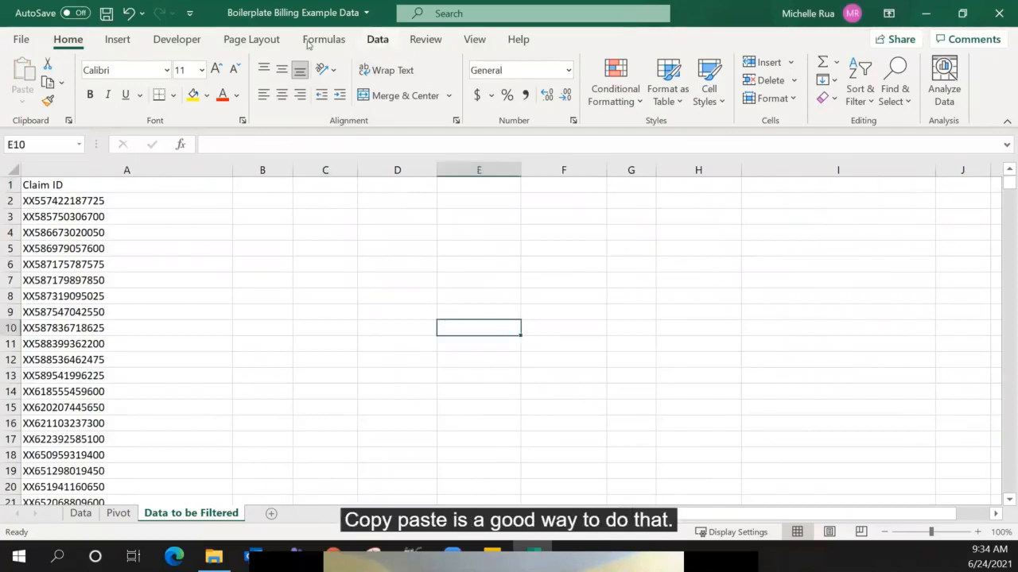
# Step: Start an Advanced Filter and set its list range to the whole data table, $A$31:$K$4292
pyautogui.click(380, 39)
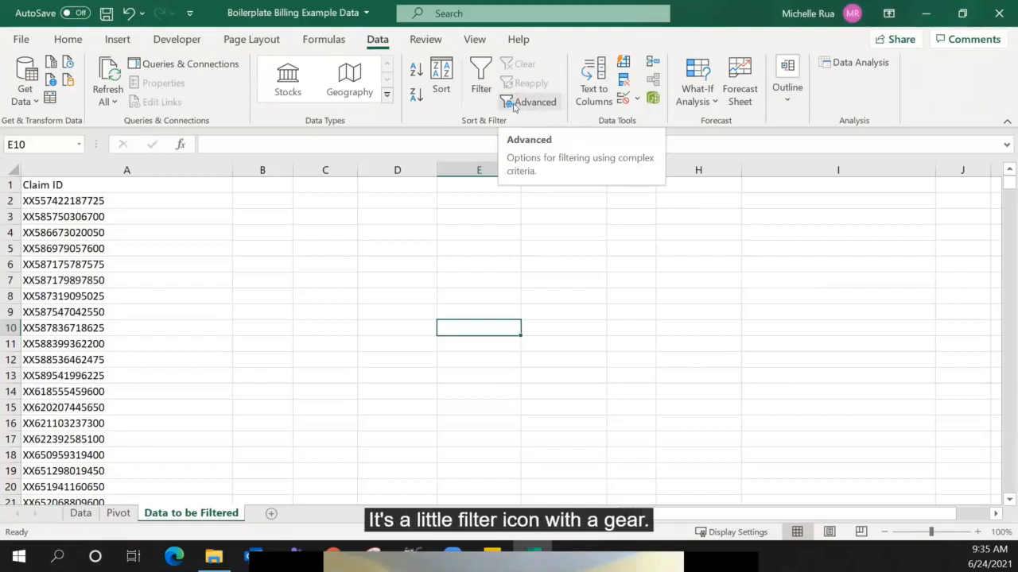
pyautogui.click(514, 105)
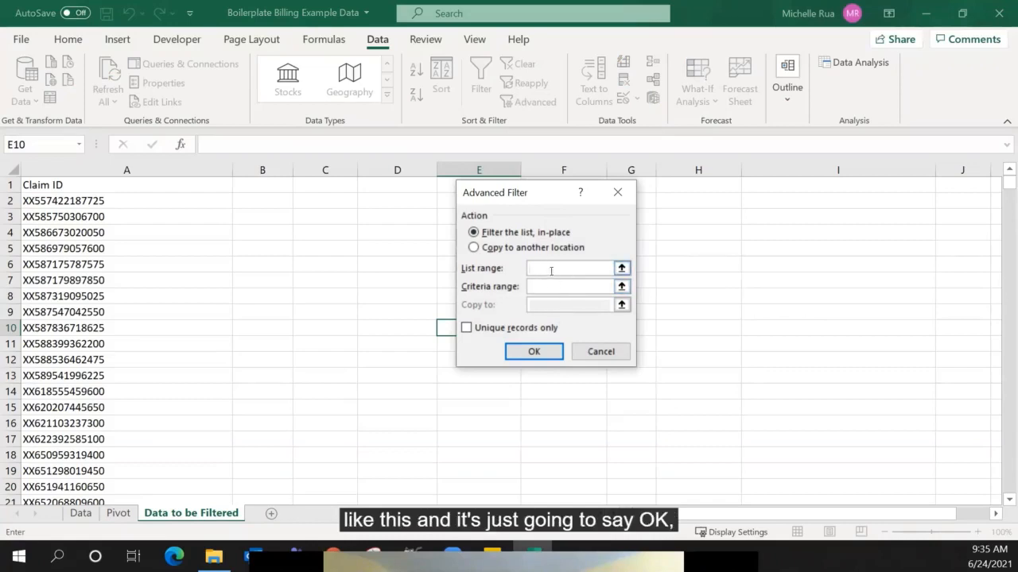
pyautogui.scroll(-3, 478, 342)
pyautogui.scroll(-3, 478, 346)
pyautogui.click(143, 377)
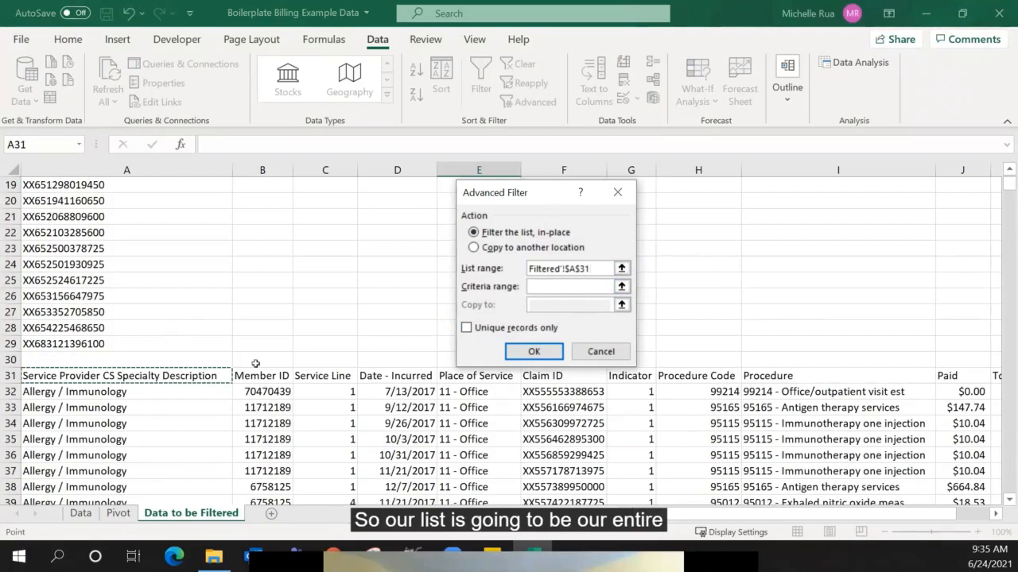
pyautogui.hotkey('ctrl', 'shift', 'Right')
pyautogui.hotkey('ctrl', 'shift', 'Down')
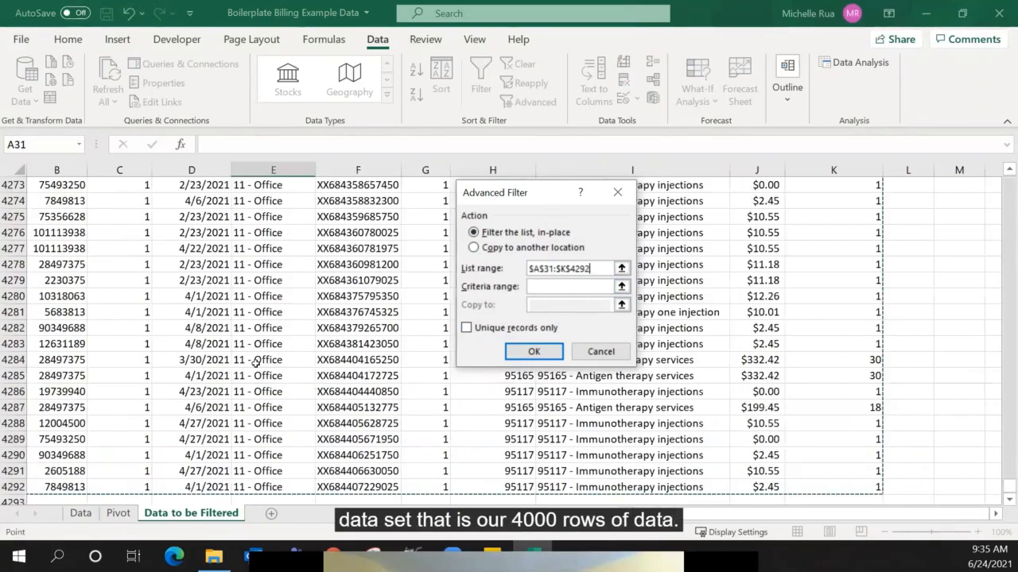
# Step: Set the criteria range to $A$1:$A$29, apply the filter in place, and review the filtered rows
pyautogui.click(571, 286)
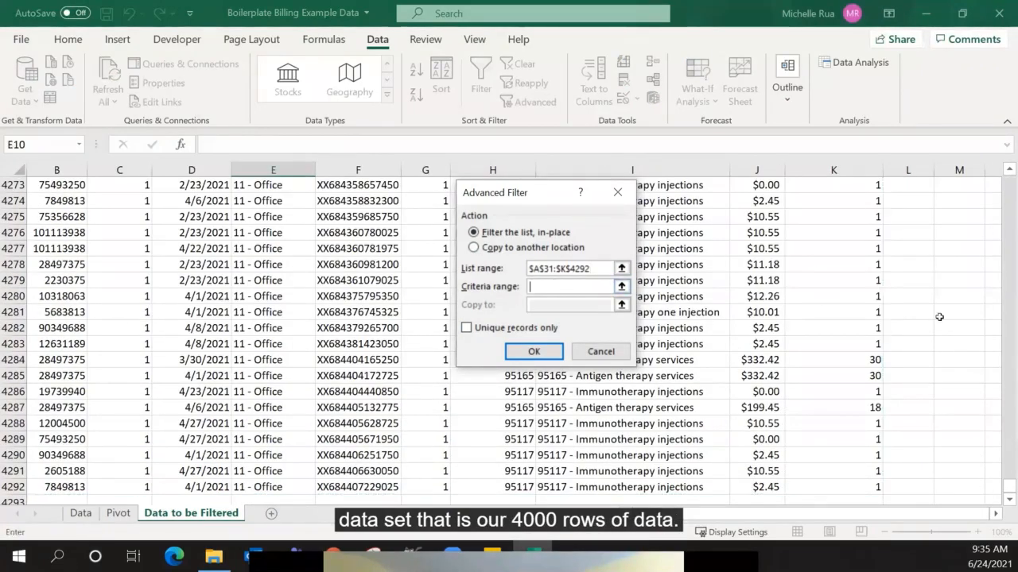
pyautogui.moveTo(1009, 487); pyautogui.dragTo(1010, 187)
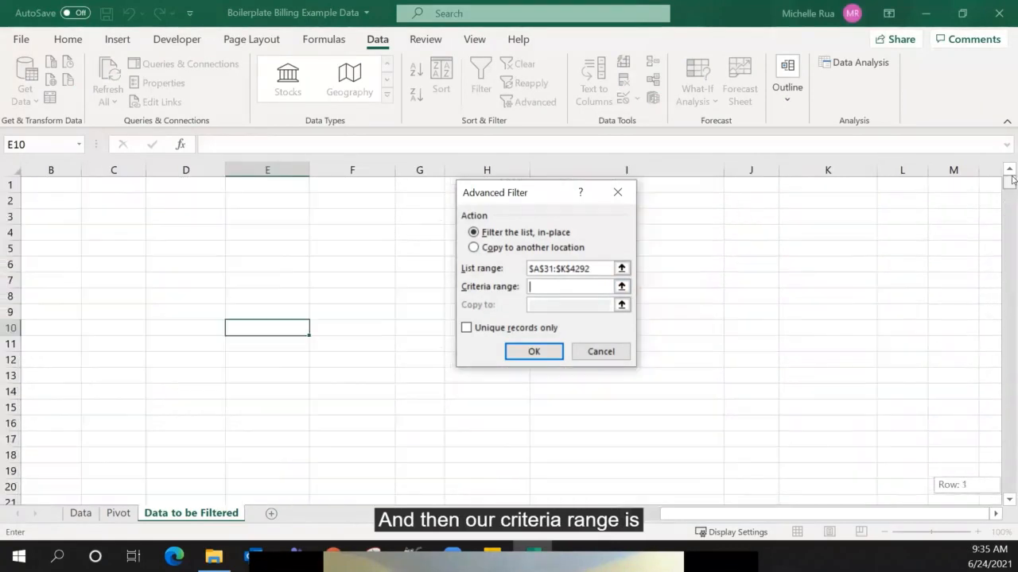
pyautogui.moveTo(764, 517); pyautogui.dragTo(691, 512)
pyautogui.click(144, 185)
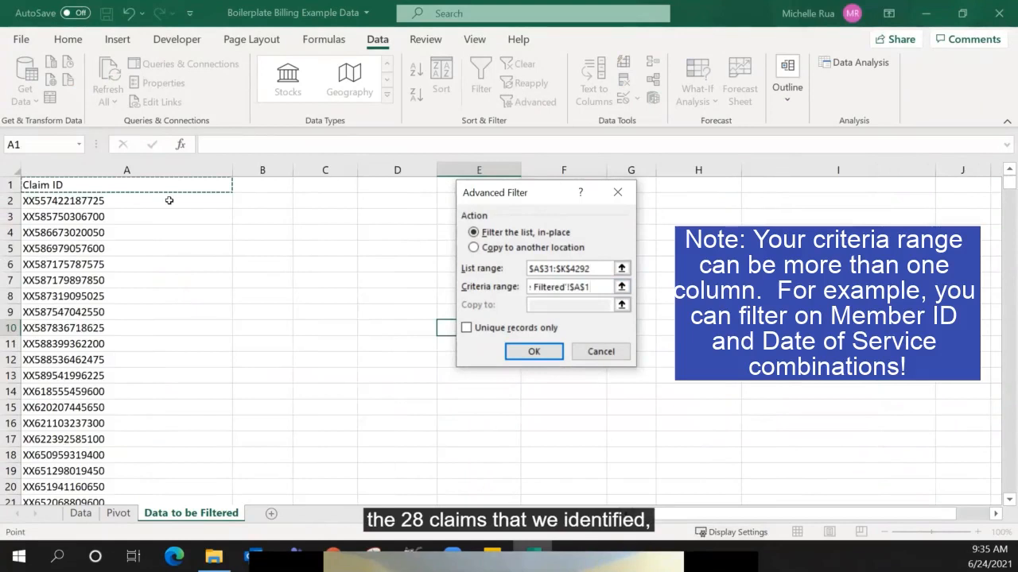
pyautogui.hotkey('ctrl', 'shift', 'Down')
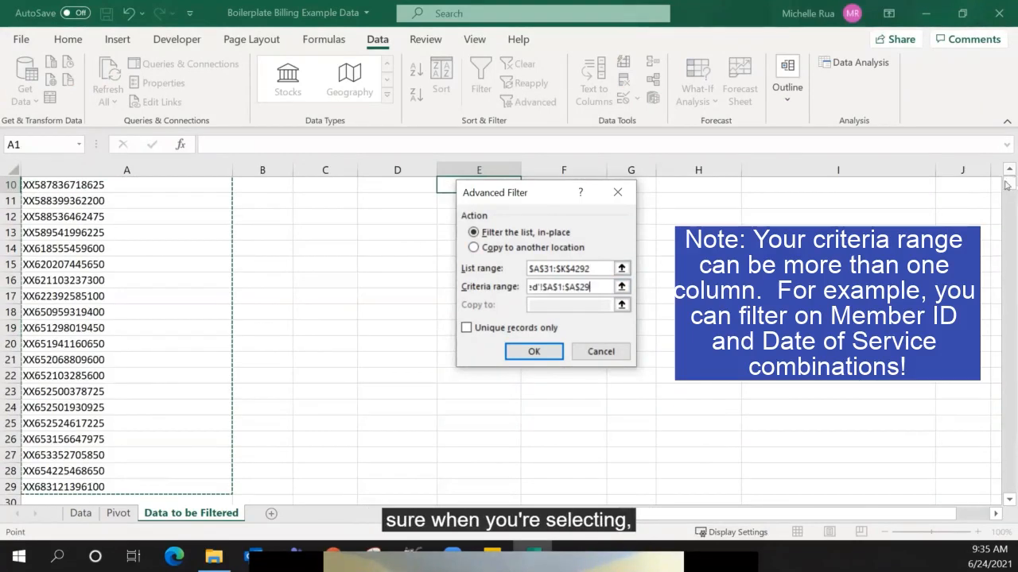
pyautogui.scroll(3, 1007, 185)
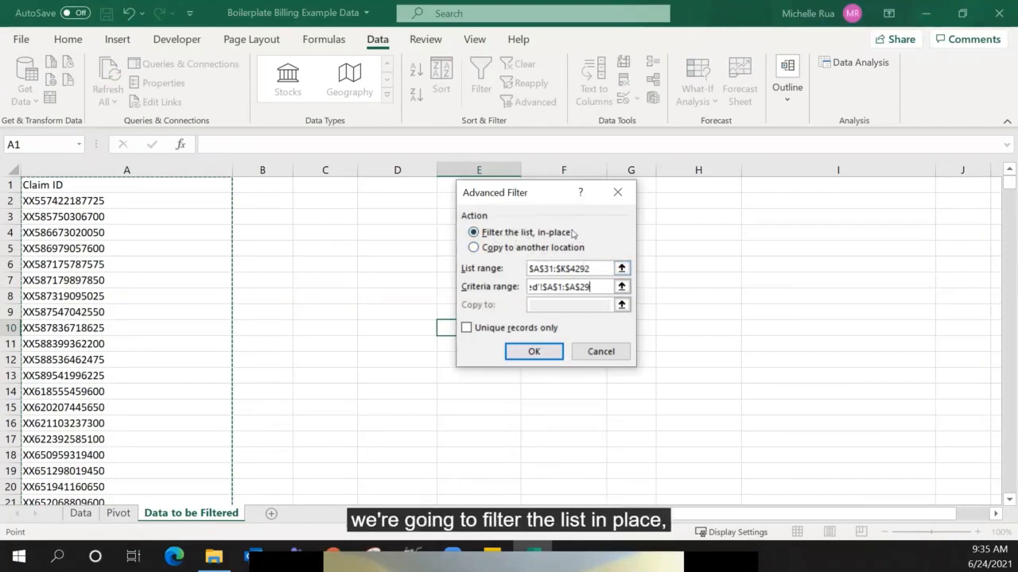
pyautogui.click(534, 352)
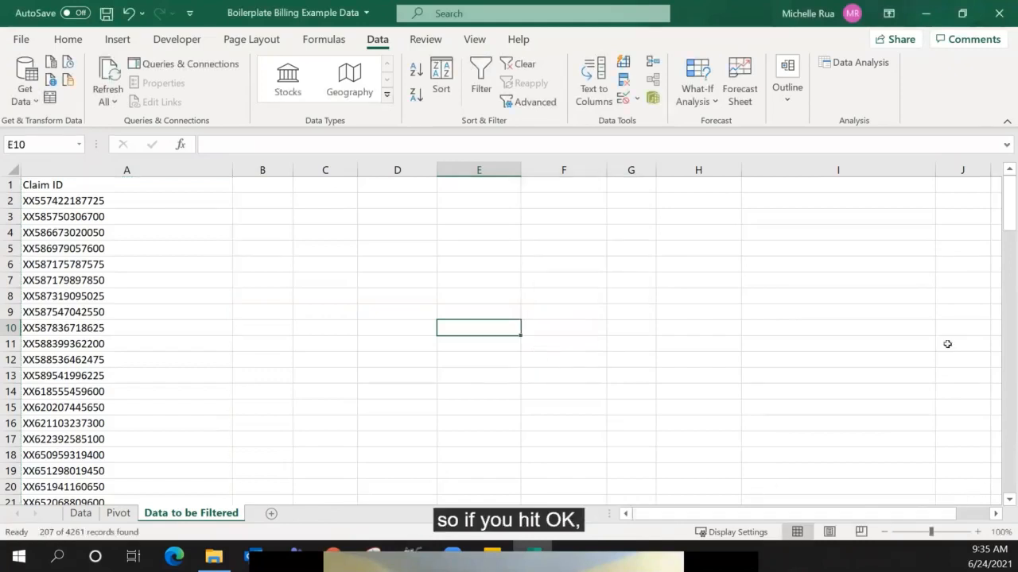
pyautogui.scroll(-4, 345, 373)
pyautogui.scroll(-5, 345, 373)
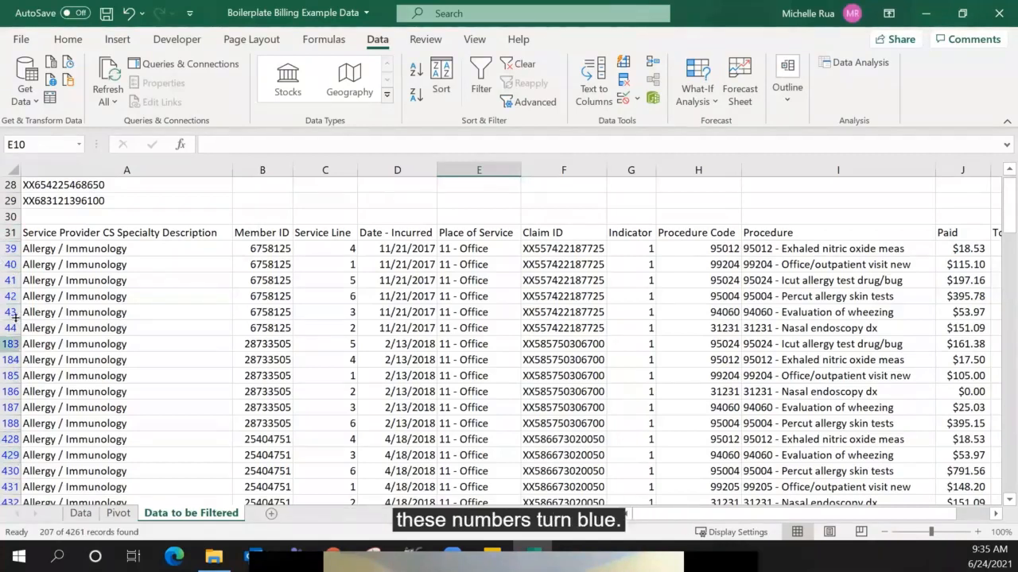
# Step: Copy the filtered data table, starting at its header in A31, and paste it into A1 of a new worksheet
pyautogui.click(161, 233)
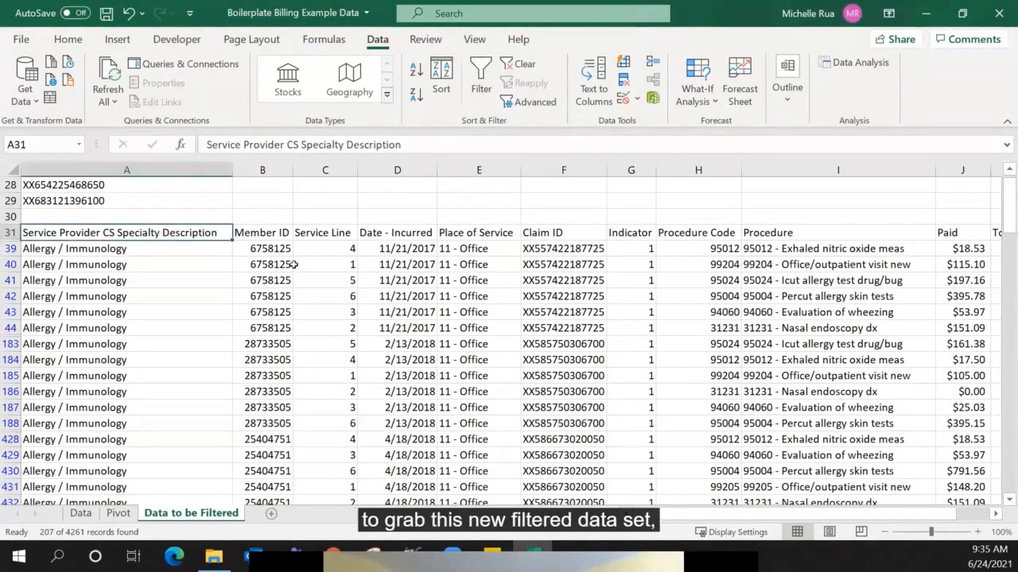
pyautogui.hotkey('ctrl', 'shift', 'End')
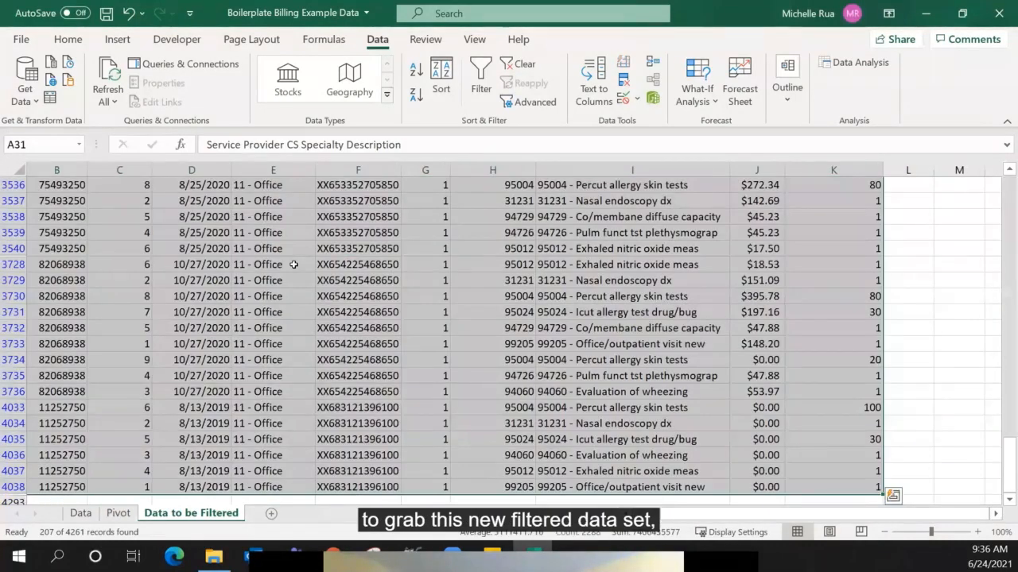
pyautogui.hotkey('ctrl', 'c')
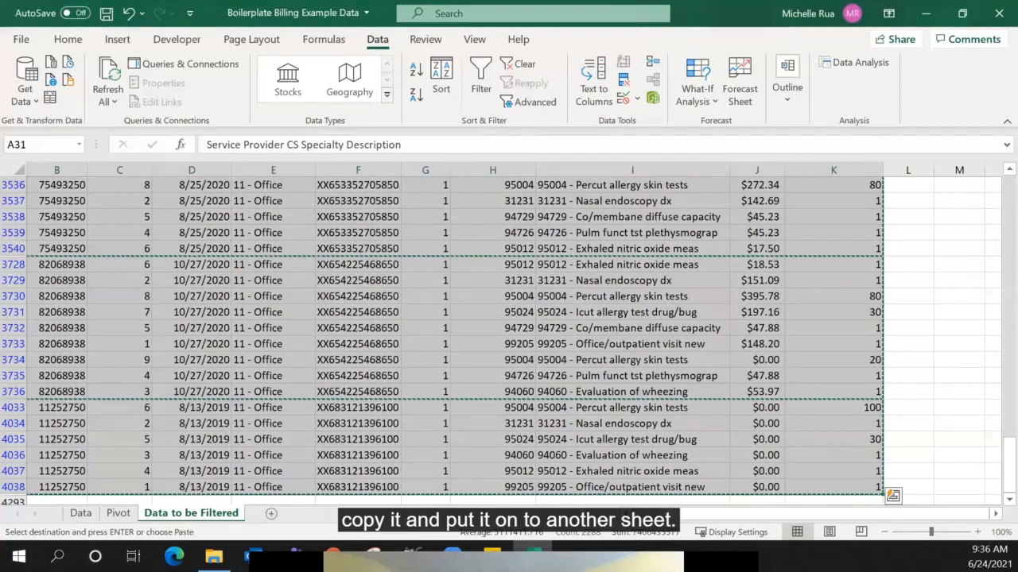
pyautogui.click(271, 514)
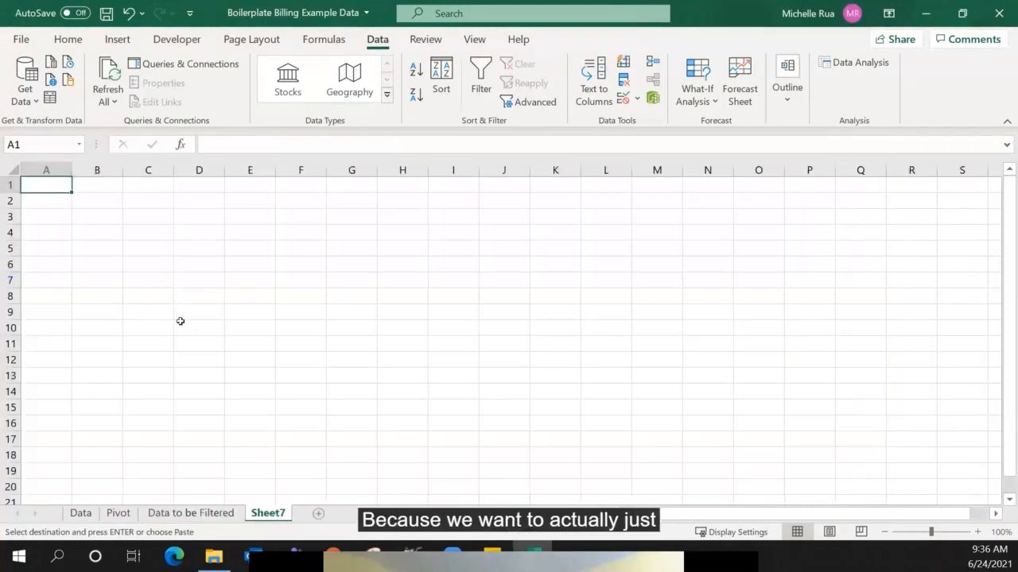
pyautogui.hotkey('ctrl', 'v')
# Step: Autofit the widths of columns A through K on the new sheet and deselect them
pyautogui.moveTo(45, 171); pyautogui.dragTo(560, 172)
pyautogui.doubleClick(582, 170)
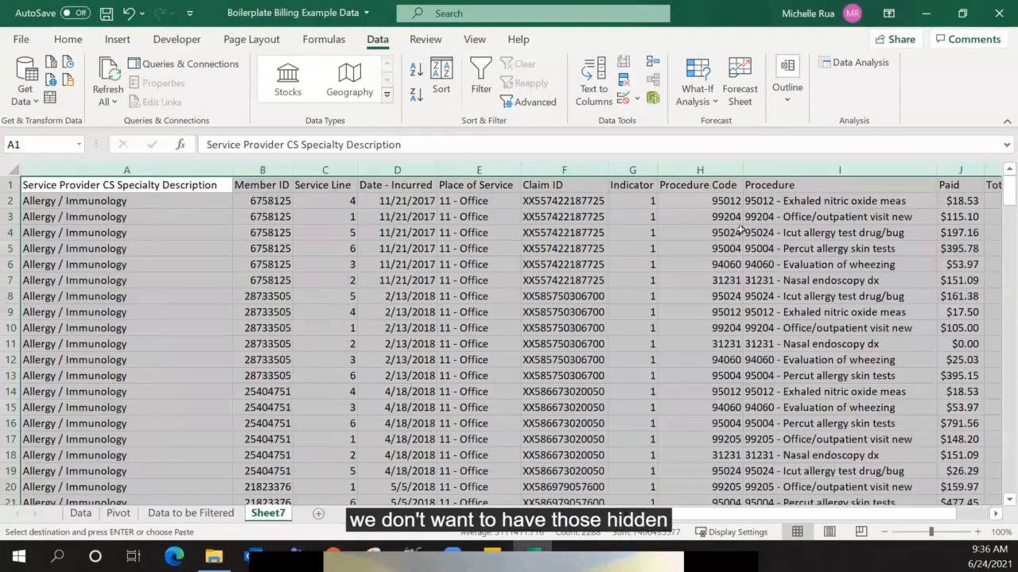
pyautogui.click(795, 281)
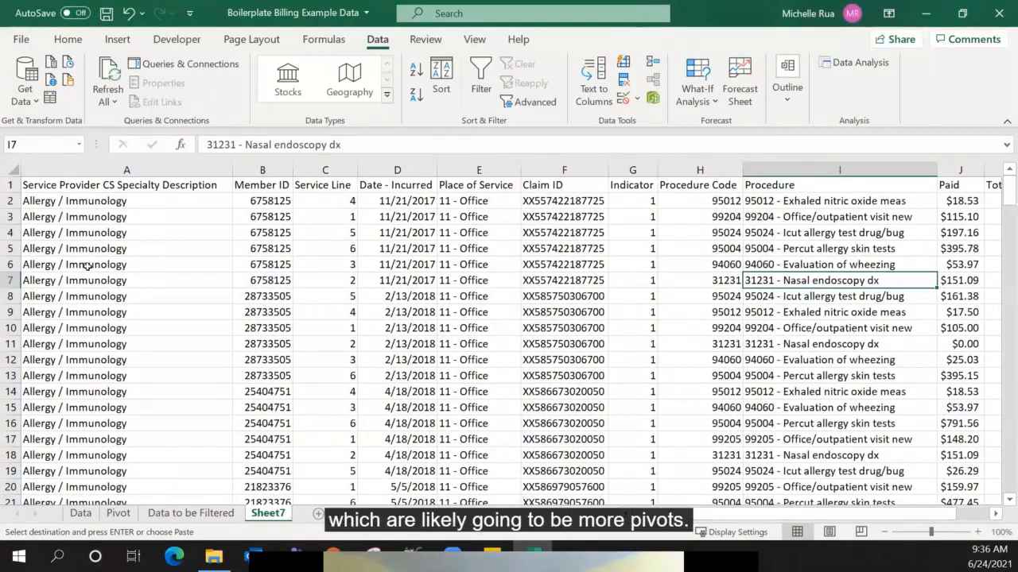
# Step: Check how many rows the pasted data set has in column A, and return to A1
pyautogui.click(182, 186)
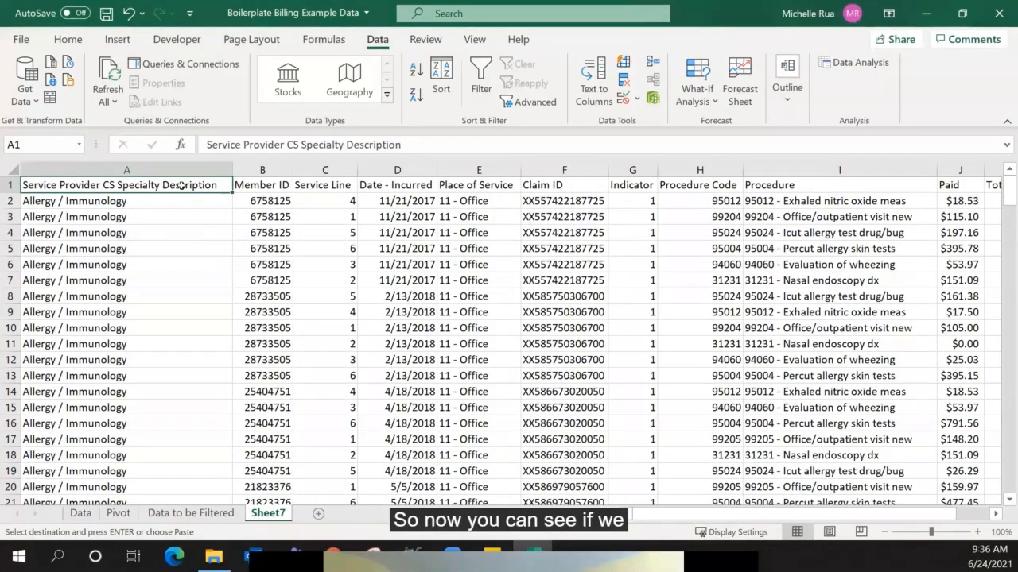
pyautogui.hotkey('ctrl', 'shift', 'Down')
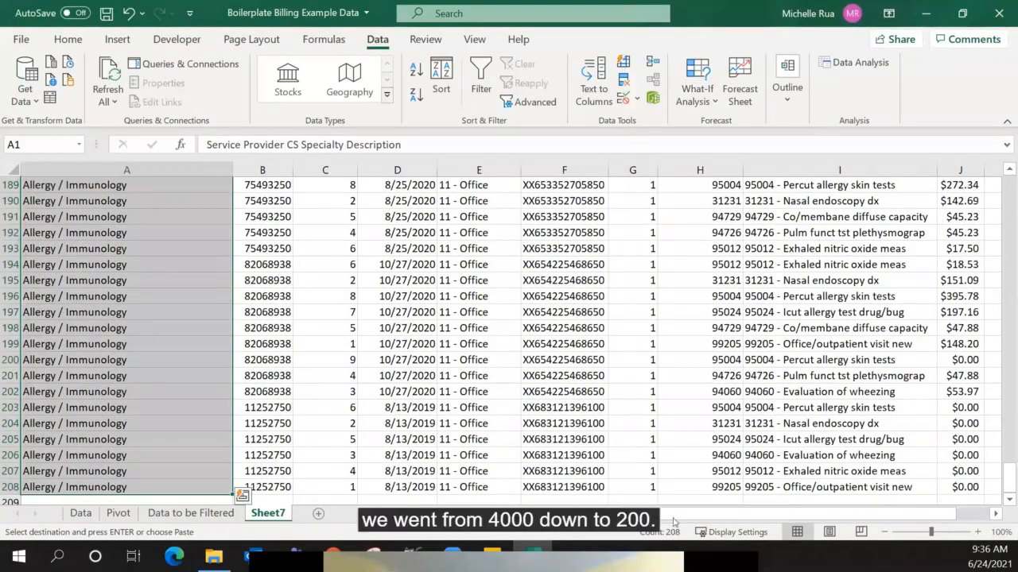
pyautogui.click(153, 232)
pyautogui.hotkey('ctrl', 'Home')
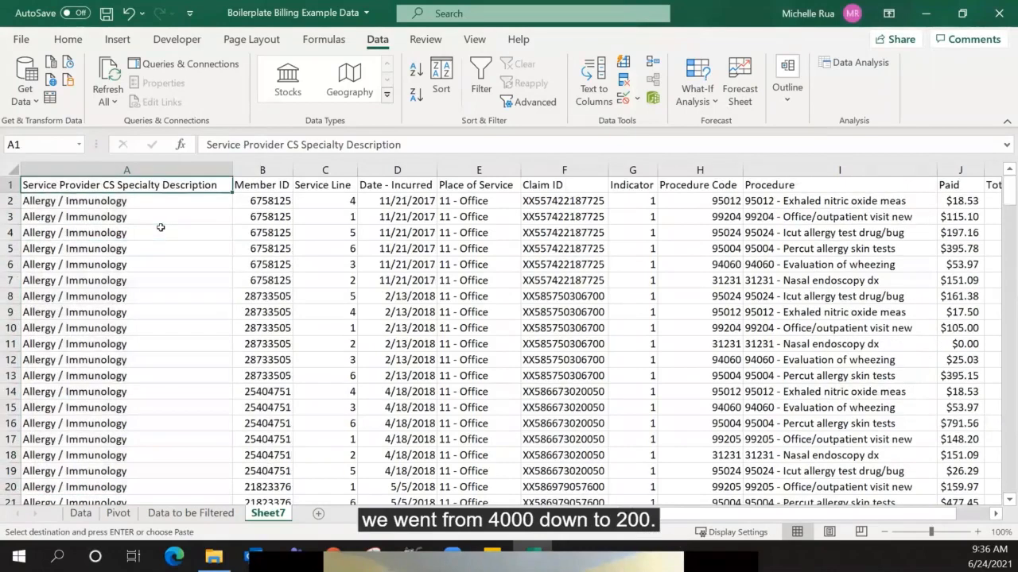
# Step: Create a PivotTable on a new worksheet from the pasted data, Sheet7!$A$1:$K$208
pyautogui.hotkey('ctrl', 'shift', 'End')
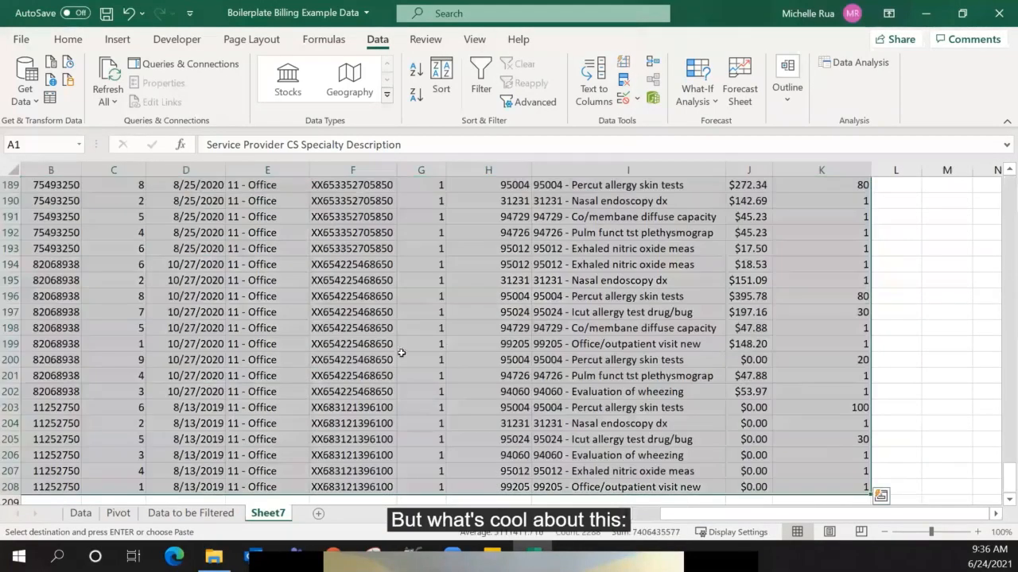
pyautogui.click(115, 43)
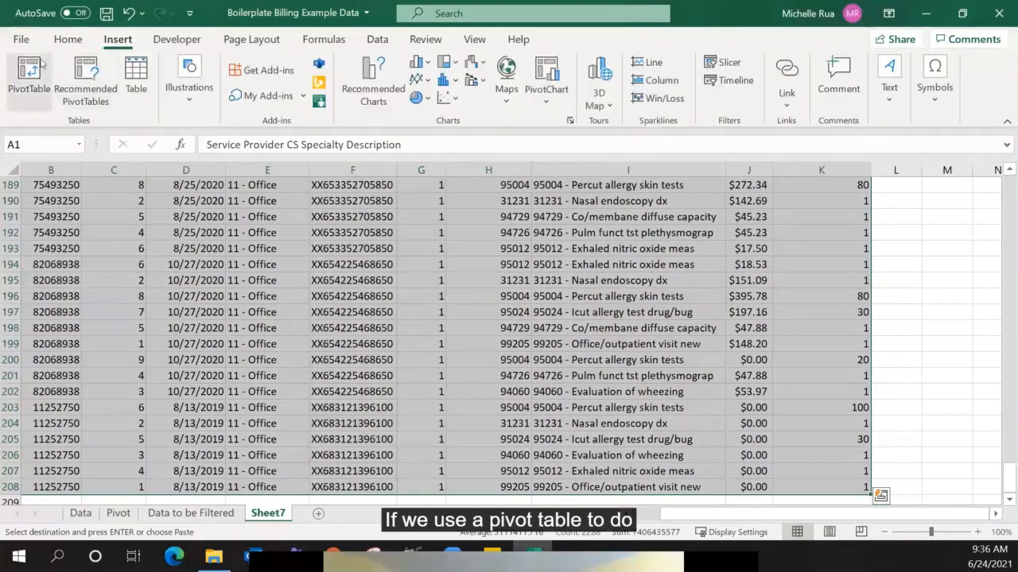
pyautogui.click(31, 80)
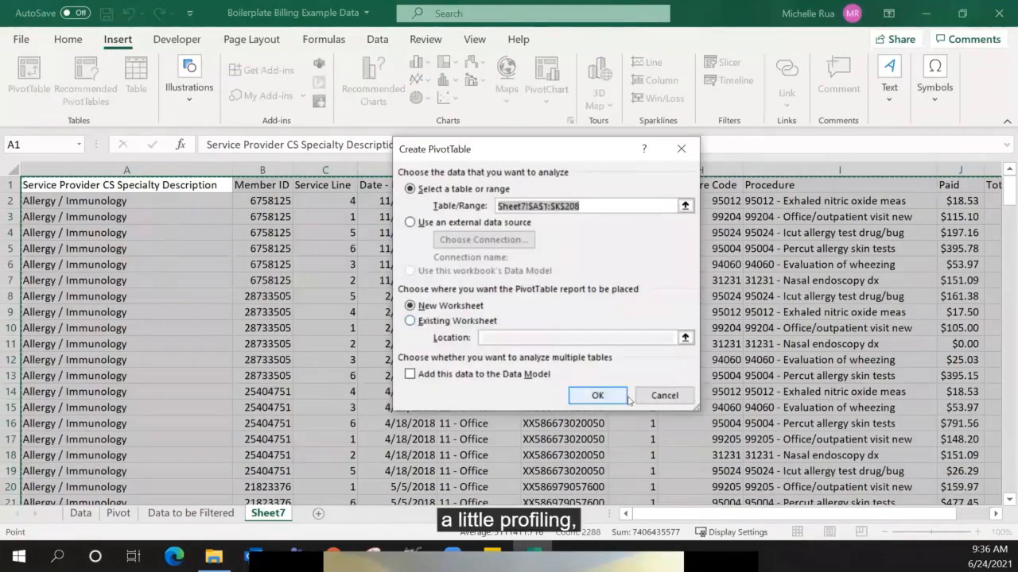
pyautogui.click(598, 395)
# Step: List the Claim ID field as the pivot's rows and select all the claims, without the grand total, to count them
pyautogui.scroll(-1, 790, 298)
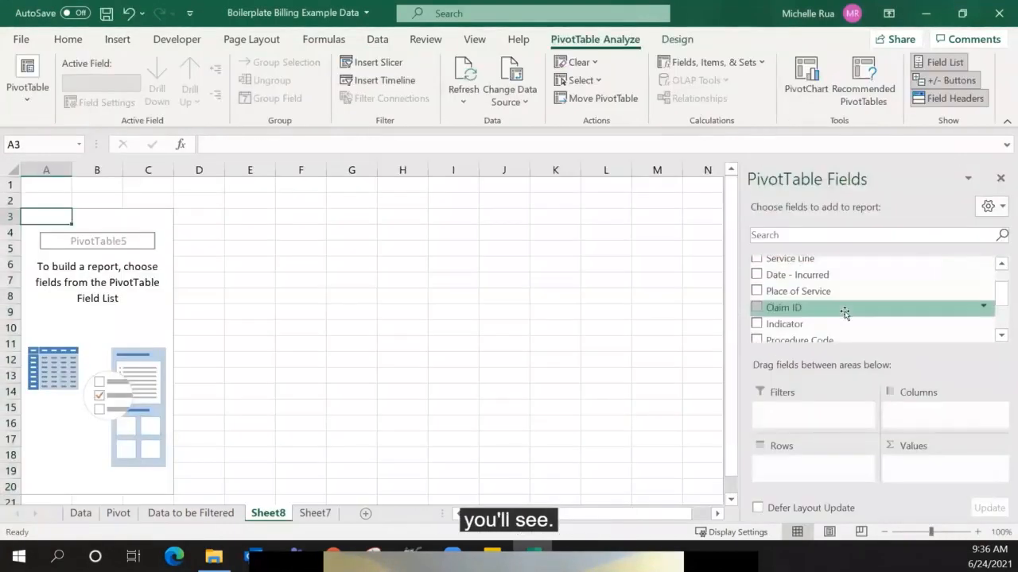
pyautogui.moveTo(835, 310); pyautogui.dragTo(808, 467)
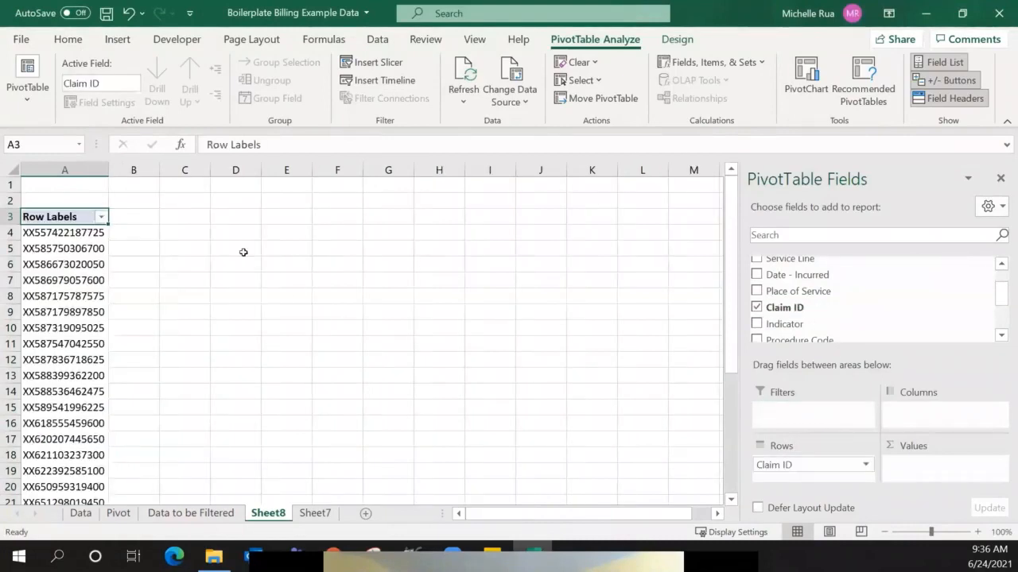
pyautogui.click(70, 234)
pyautogui.hotkey('ctrl', 'shift', 'Down')
pyautogui.hotkey('shift', 'Up')
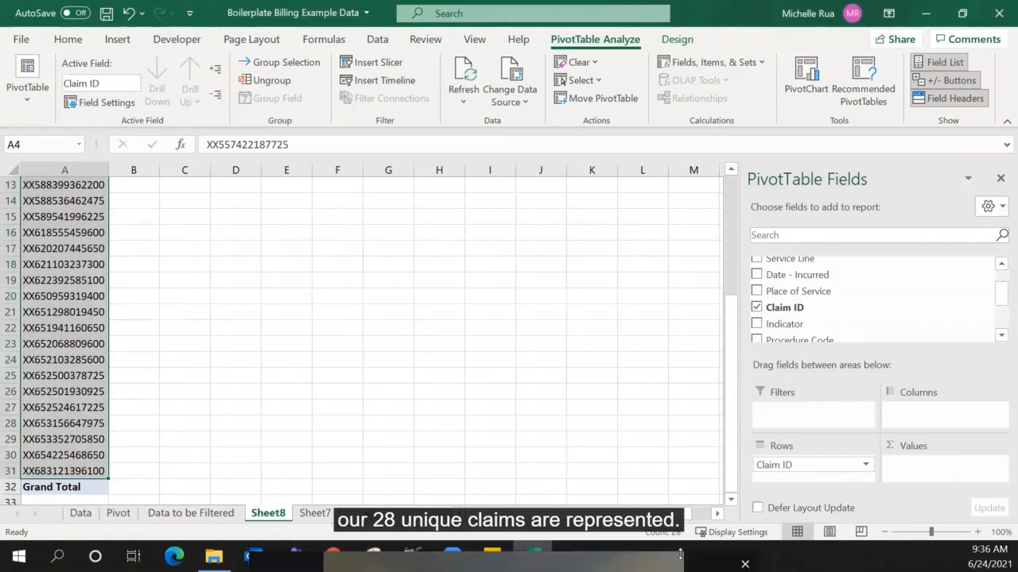
# Step: Replace Claim ID with the Procedure field in the pivot's rows and review the listed procedures
pyautogui.moveTo(775, 465); pyautogui.dragTo(672, 439)
pyautogui.scroll(1, 834, 286)
pyautogui.scroll(-3, 834, 293)
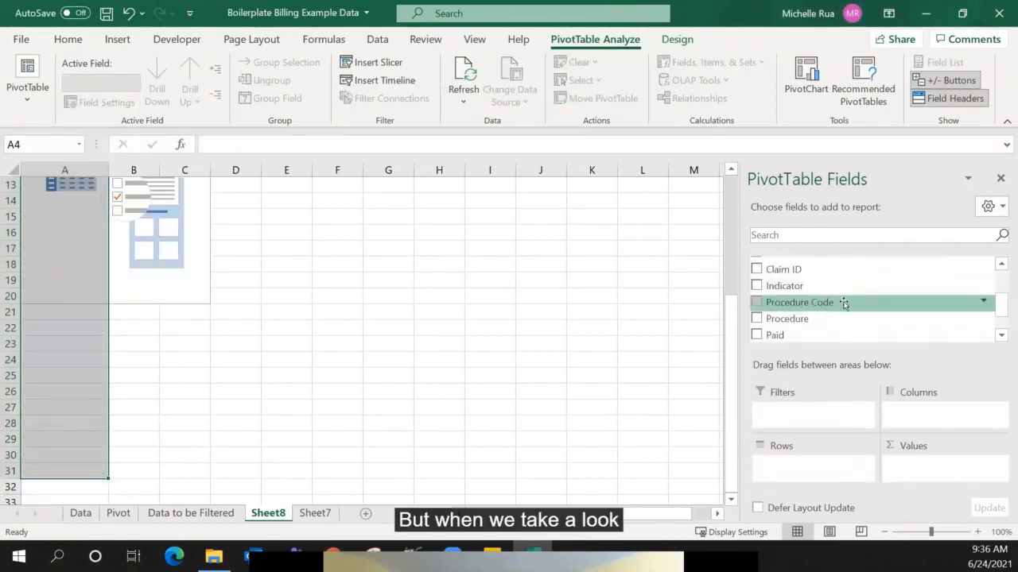
pyautogui.moveTo(824, 319); pyautogui.dragTo(827, 470)
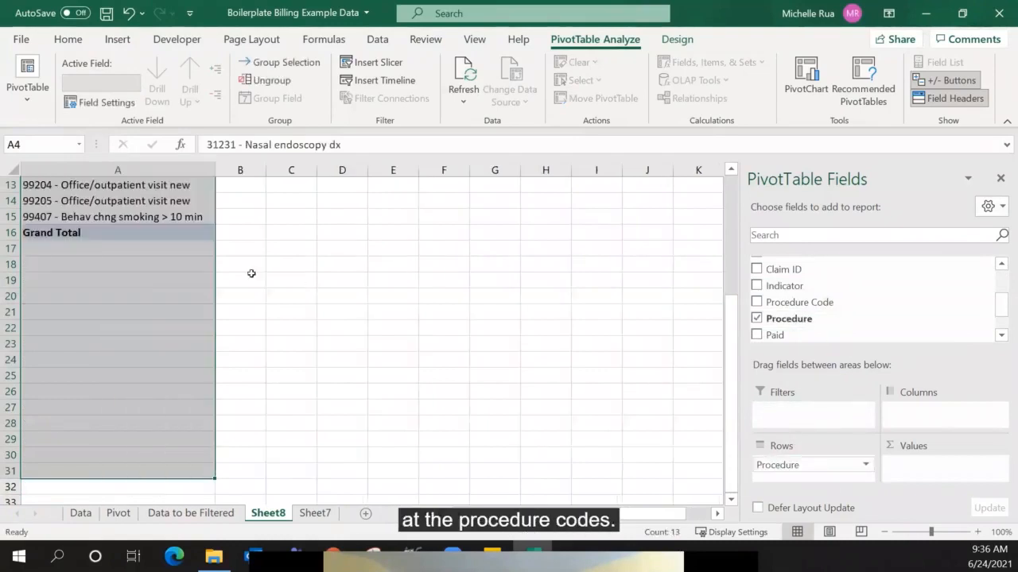
pyautogui.click(251, 273)
pyautogui.scroll(4, 377, 357)
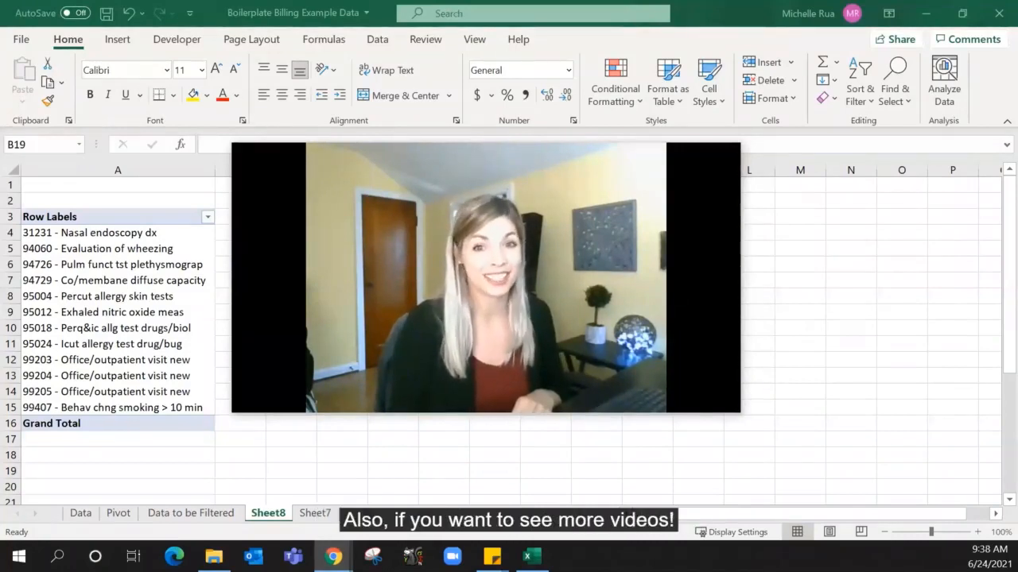
pyautogui.moveTo(581, 380)
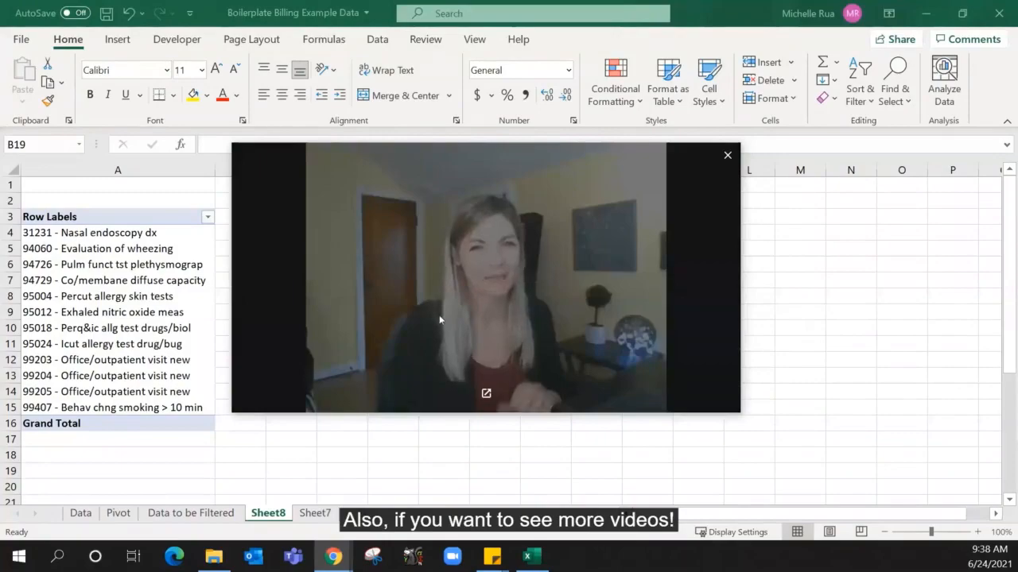